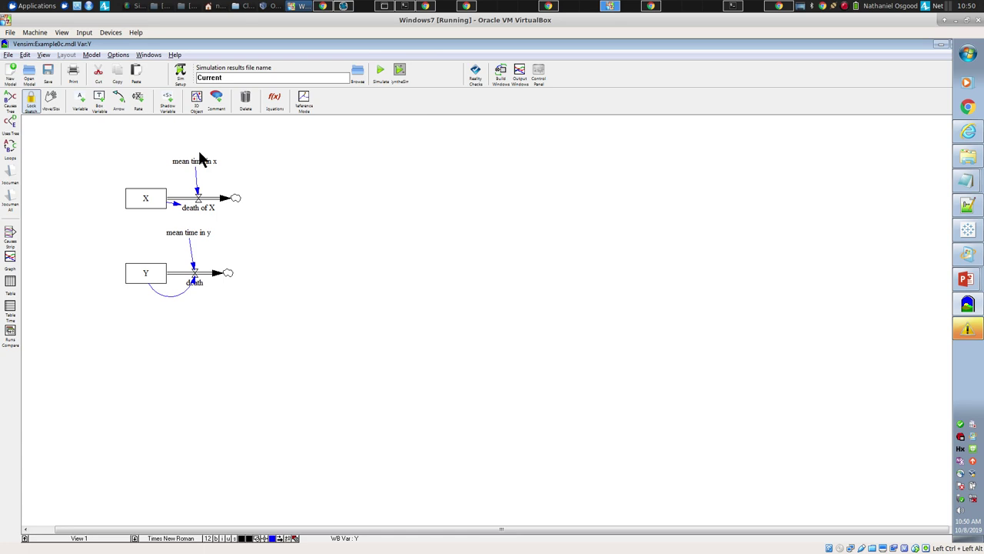
Review the equations for mean time in x, mean time in y, stock X and stock Y
{"action": "left_click", "coordinate": [273, 102]}
{"action": "left_click", "coordinate": [181, 163]}
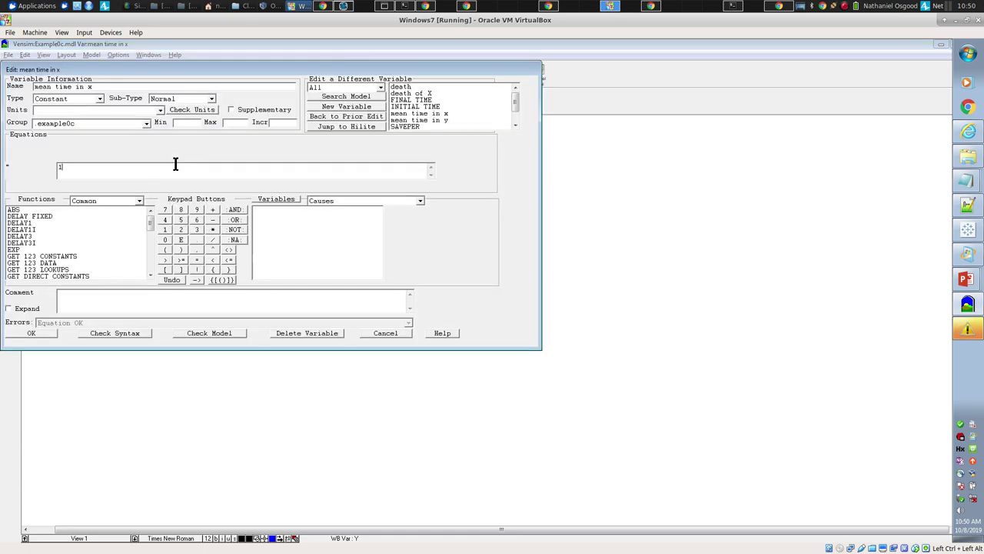
{"action": "key", "text": "Escape"}
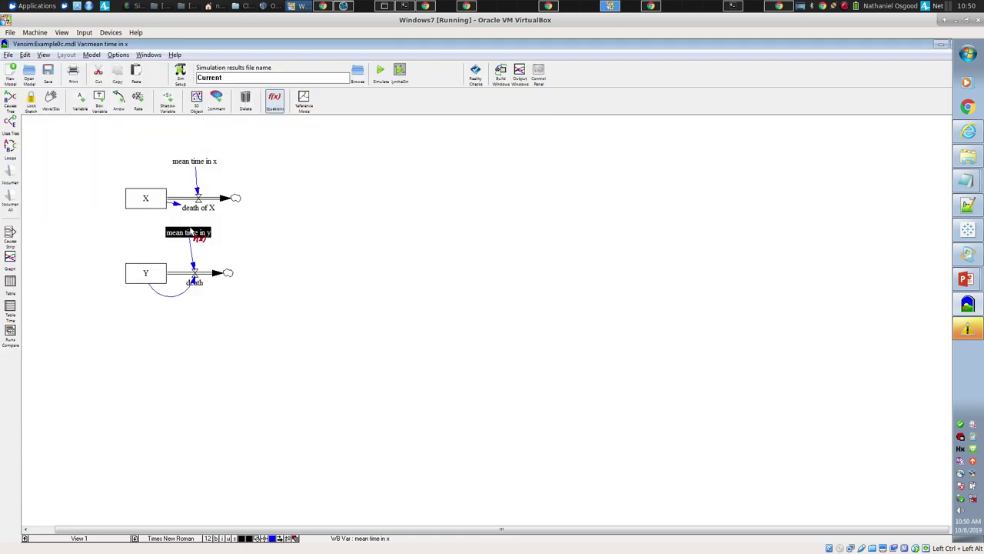
{"action": "left_click", "coordinate": [190, 232]}
{"action": "key", "text": "Escape"}
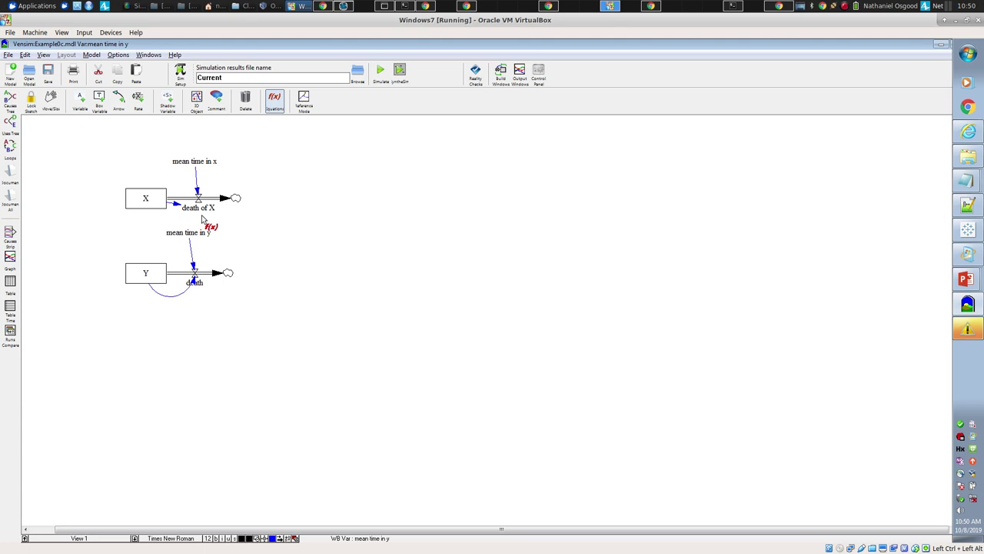
{"action": "left_click", "coordinate": [132, 203]}
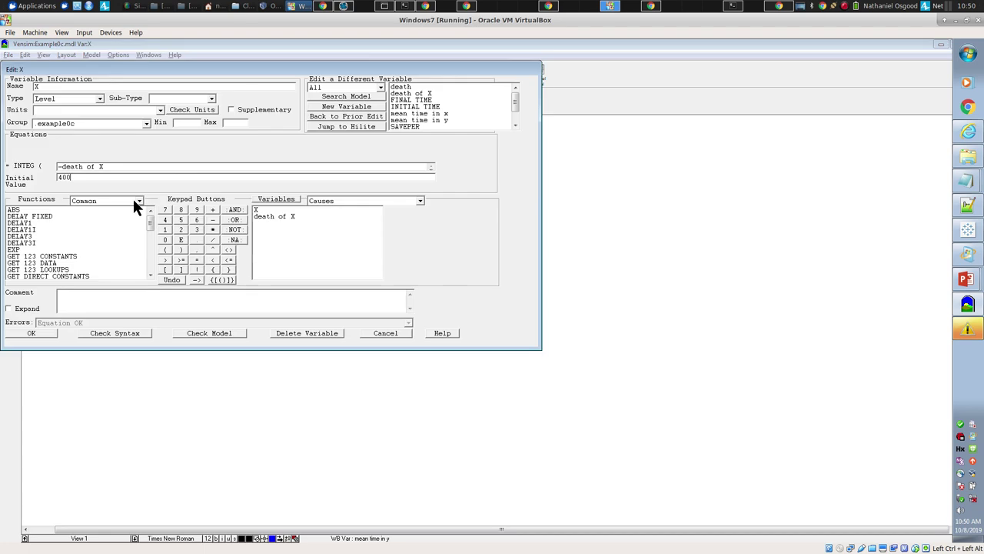
{"action": "key", "text": "Return"}
{"action": "left_click", "coordinate": [147, 272]}
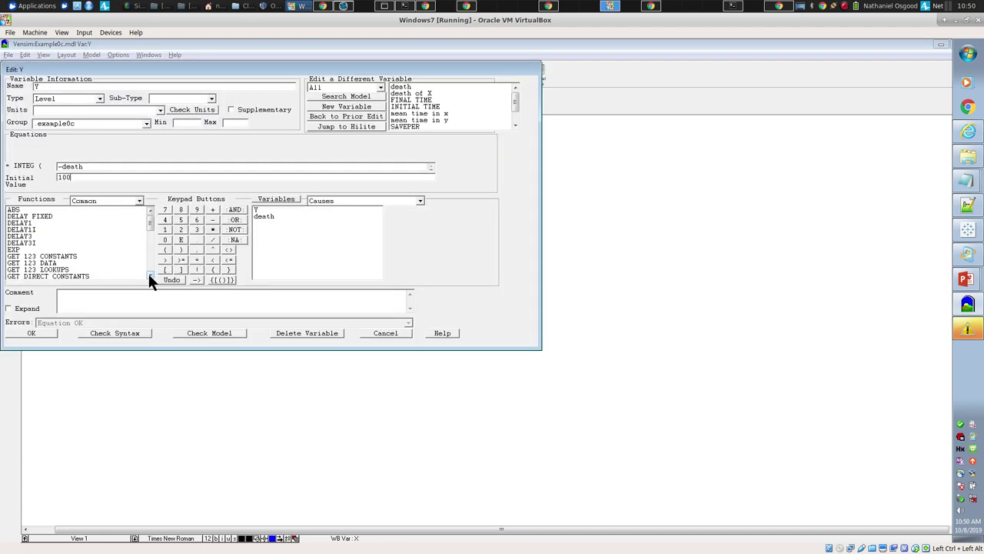
{"action": "key", "text": "Return"}
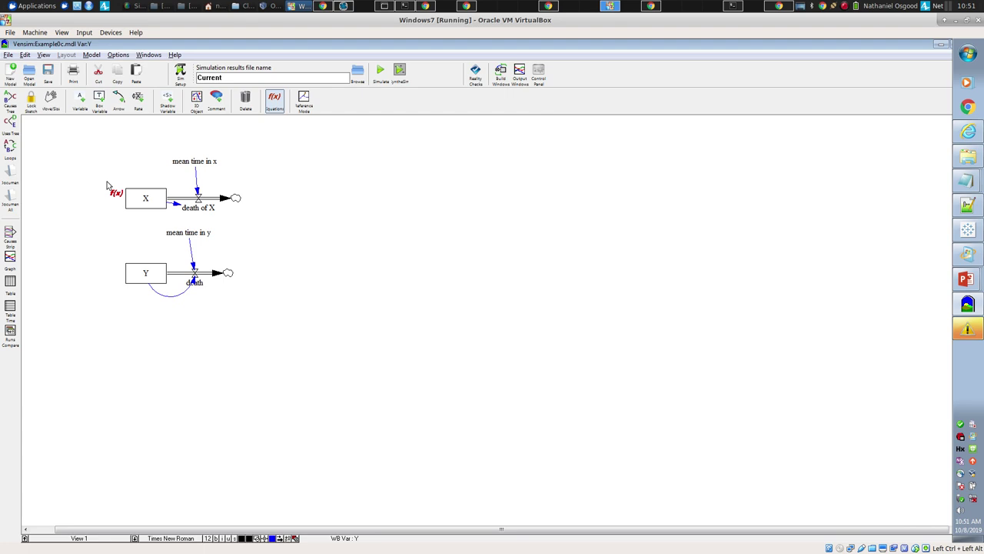
Run a SyntheSim live simulation, overwriting the previous results, then stop it
{"action": "left_click", "coordinate": [396, 72]}
{"action": "key", "text": "Return"}
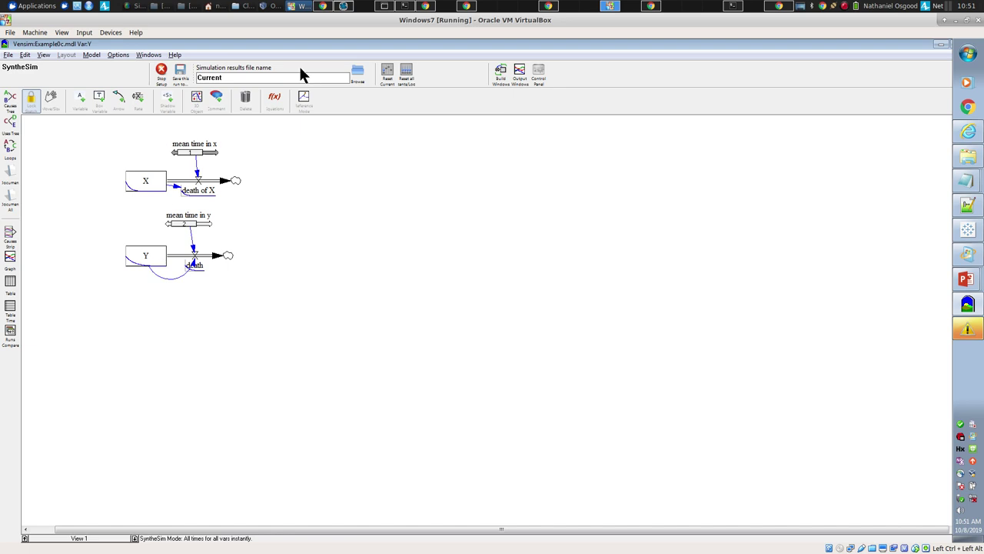
{"action": "left_click", "coordinate": [160, 72]}
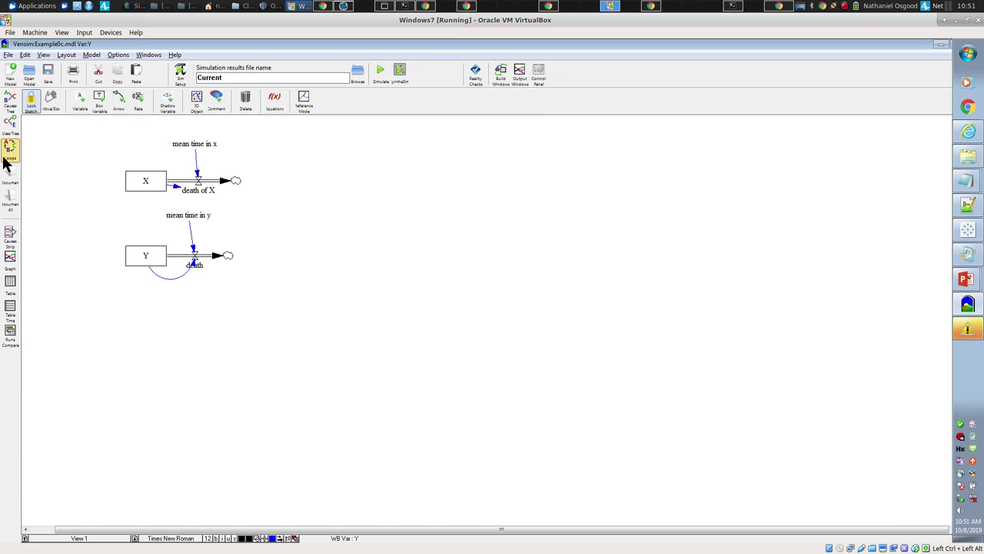
Graph X over time and Y over time, placing X upper right and Y centre
{"action": "left_click", "coordinate": [140, 184]}
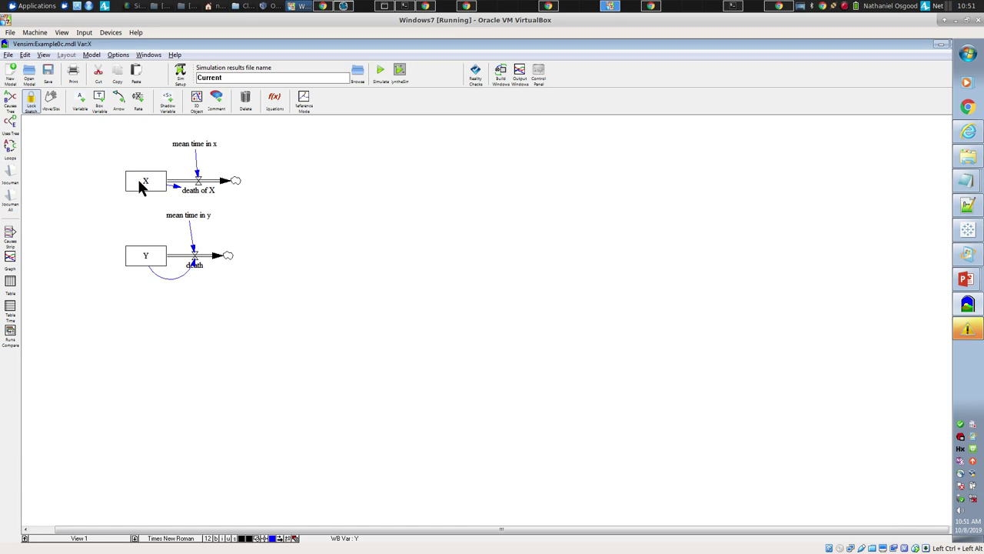
{"action": "left_click", "coordinate": [10, 259]}
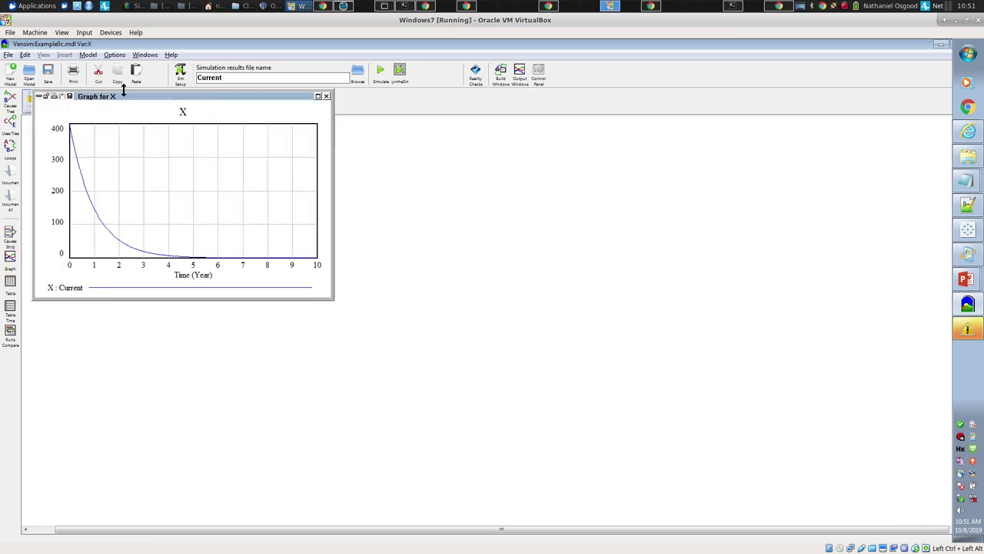
{"action": "left_click_drag", "start_coordinate": [122, 95], "coordinate": [546, 91]}
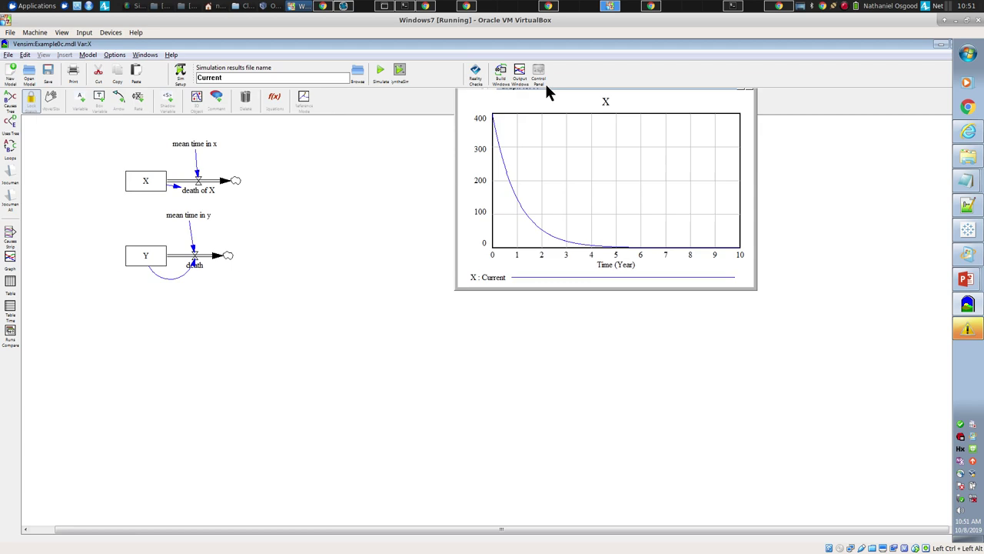
{"action": "left_click", "coordinate": [148, 258]}
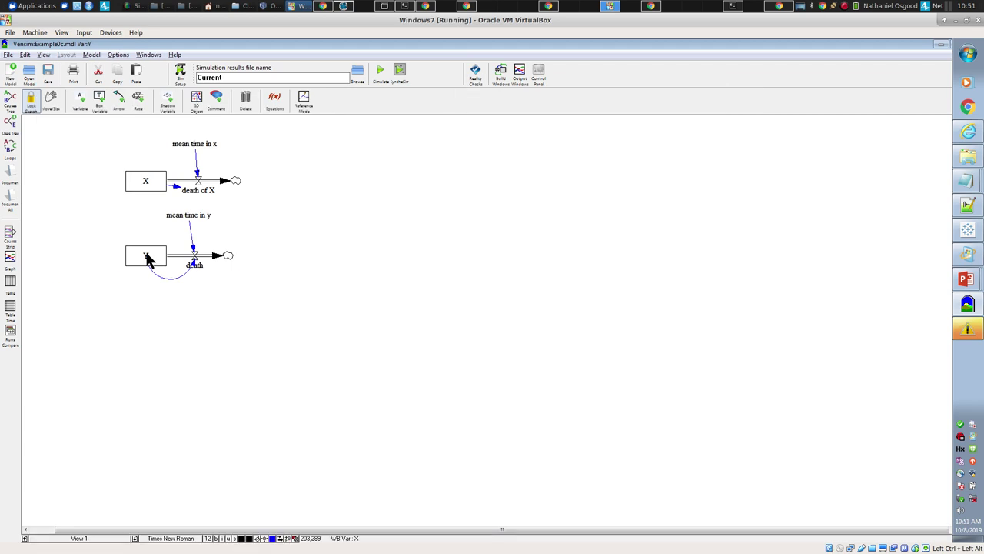
{"action": "left_click", "coordinate": [10, 258]}
{"action": "left_click_drag", "start_coordinate": [127, 97], "coordinate": [454, 260]}
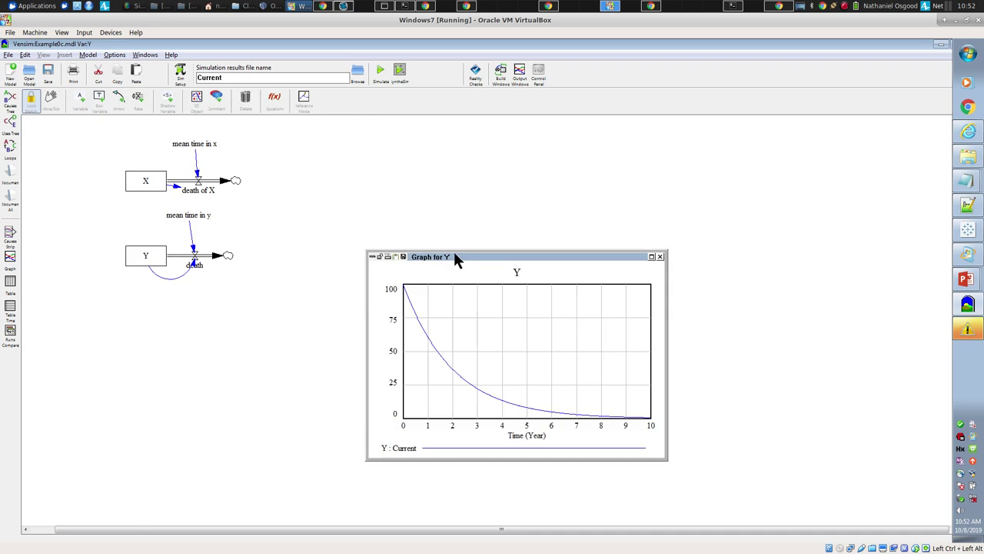
Bring all graph windows into view and close the duplicate X graph
{"action": "left_click", "coordinate": [153, 187]}
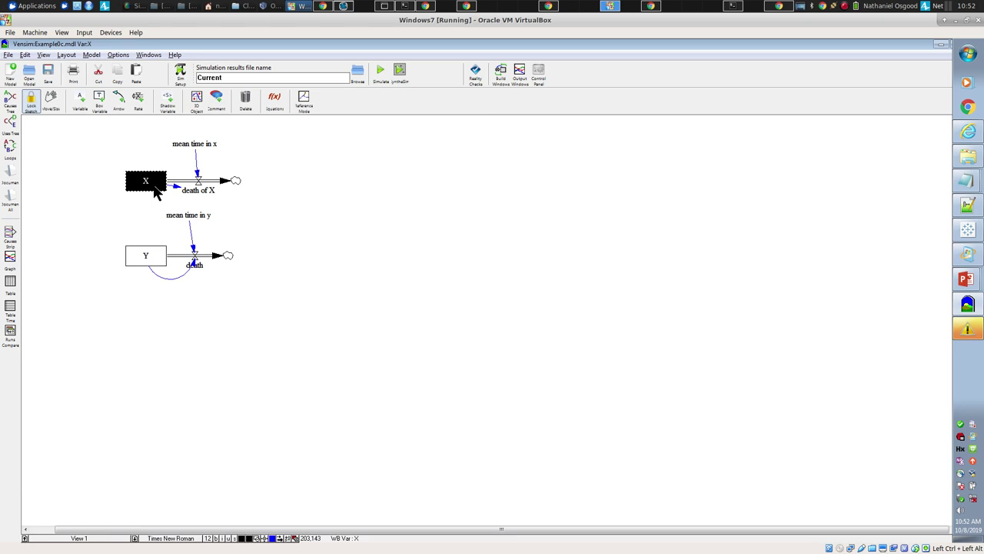
{"action": "left_click", "coordinate": [10, 256]}
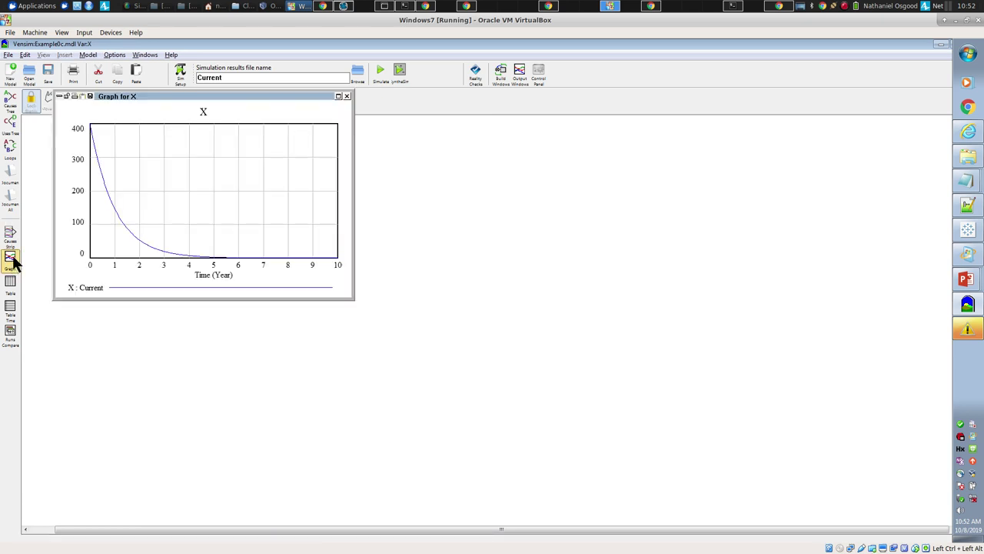
{"action": "left_click", "coordinate": [518, 73]}
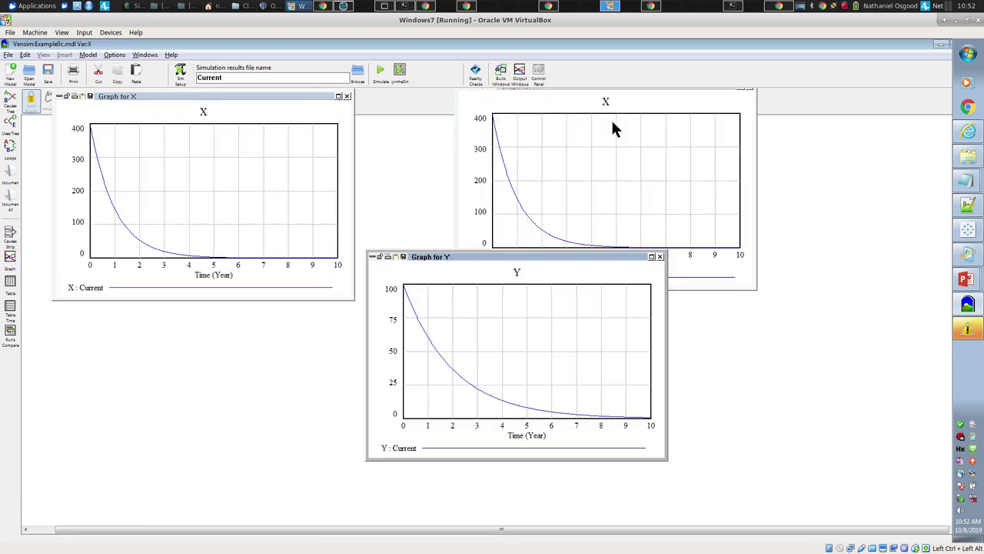
{"action": "left_click", "coordinate": [750, 89]}
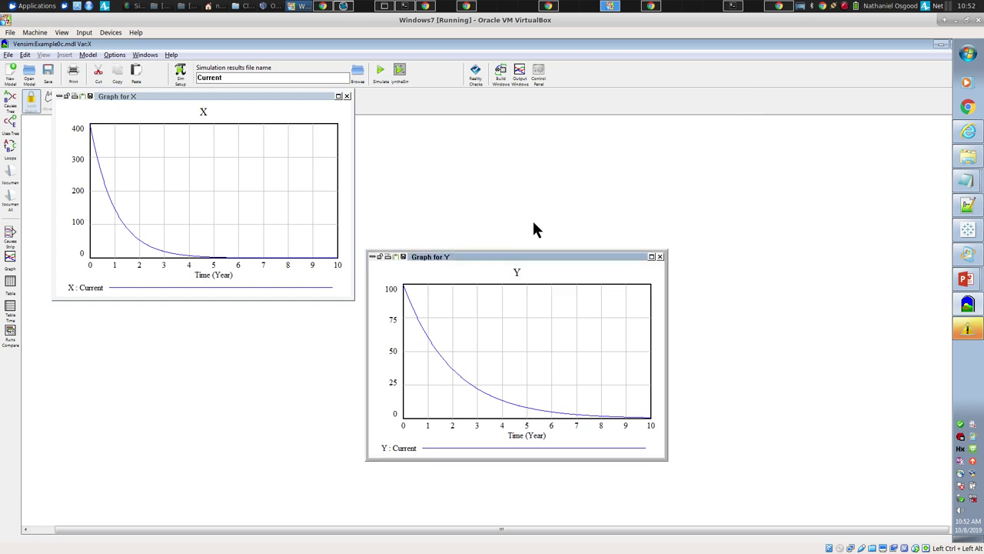
Stack the X graph above the Y graph on the right side of the diagram
{"action": "left_click_drag", "start_coordinate": [522, 254], "coordinate": [216, 315]}
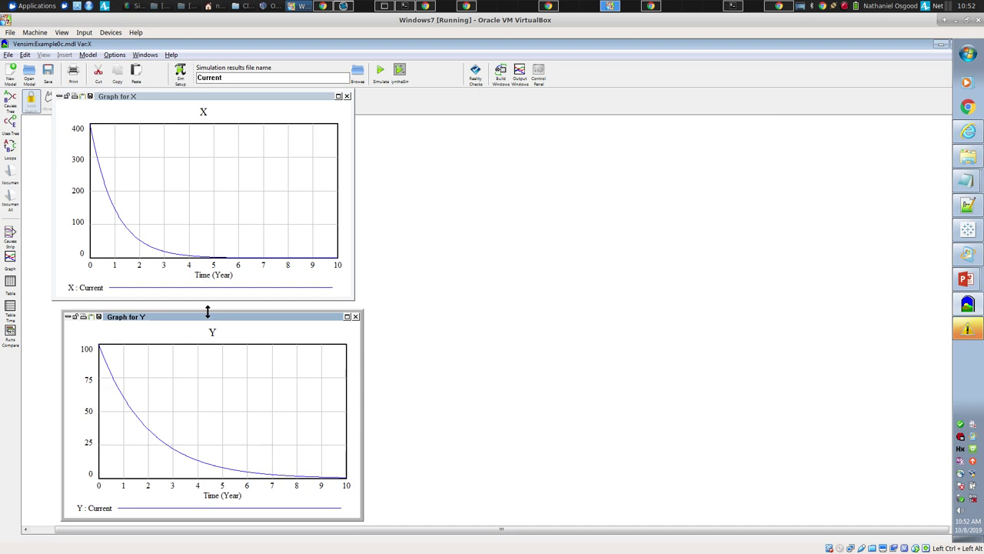
{"action": "left_click_drag", "start_coordinate": [219, 318], "coordinate": [635, 367]}
{"action": "left_click_drag", "start_coordinate": [265, 98], "coordinate": [691, 130]}
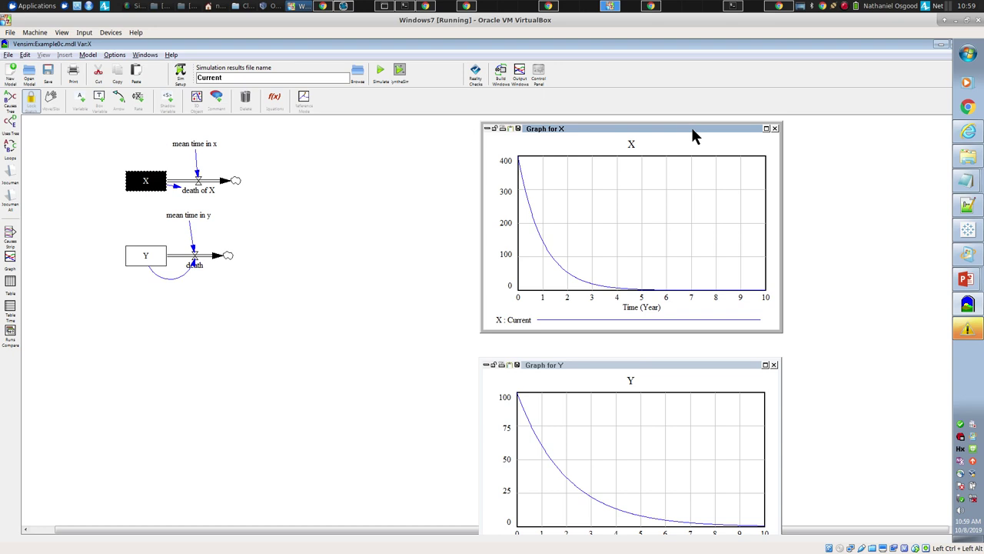
Switch from Vensim to the 'Recall: Linearization Around an Arbitrary Point' slide
{"action": "key", "text": "alt+Tab"}
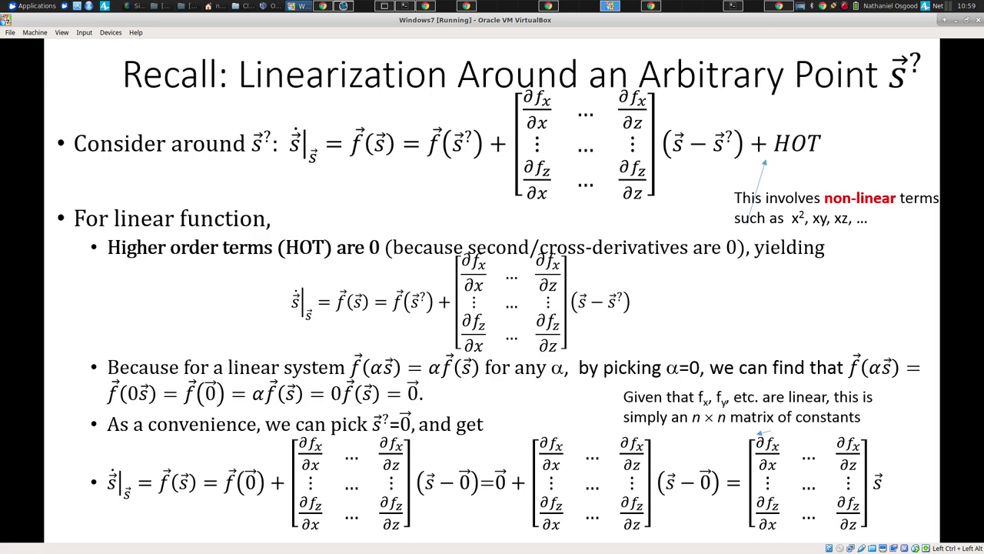
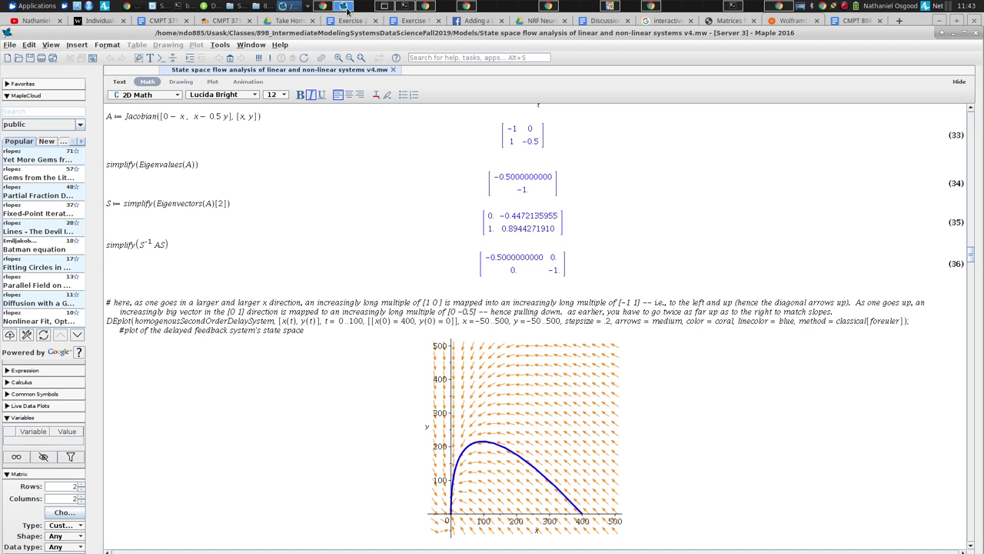
Switch away from the Maple worksheet with its eigenvalue and DEplot results
{"action": "key", "text": "alt+Tab"}
{"action": "key", "text": "alt+Tab"}
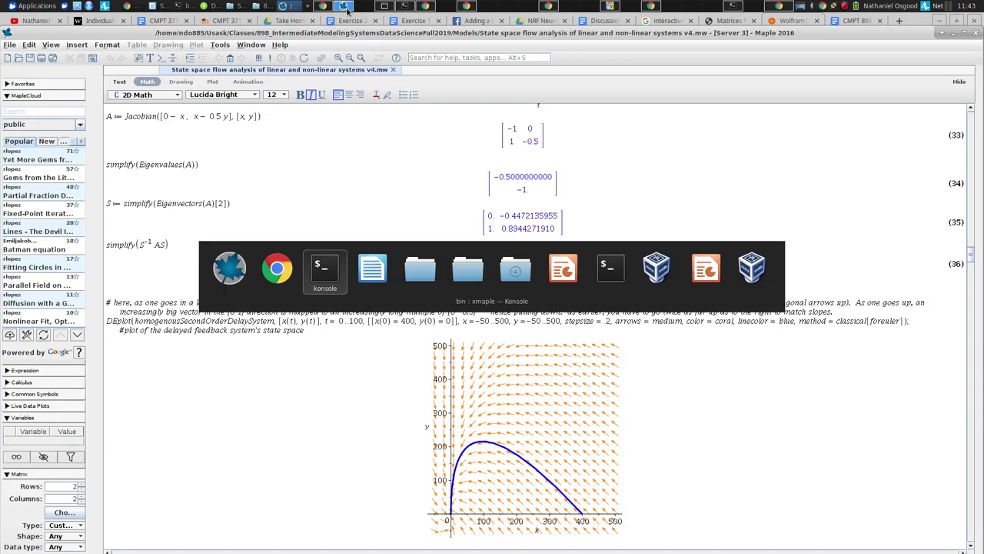
{"action": "left_click", "coordinate": [610, 6]}
{"action": "key", "text": "alt+Tab"}
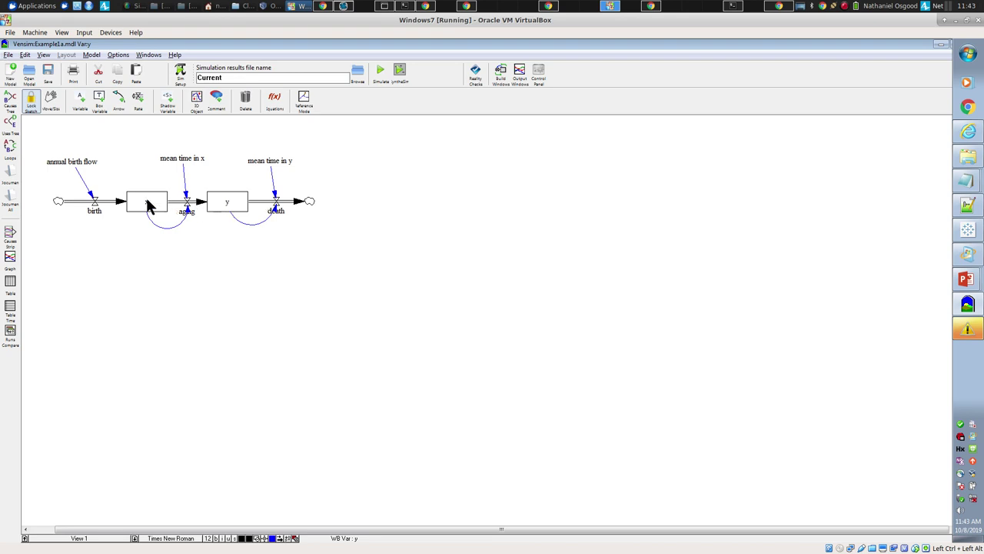
{"action": "left_click", "coordinate": [343, 6]}
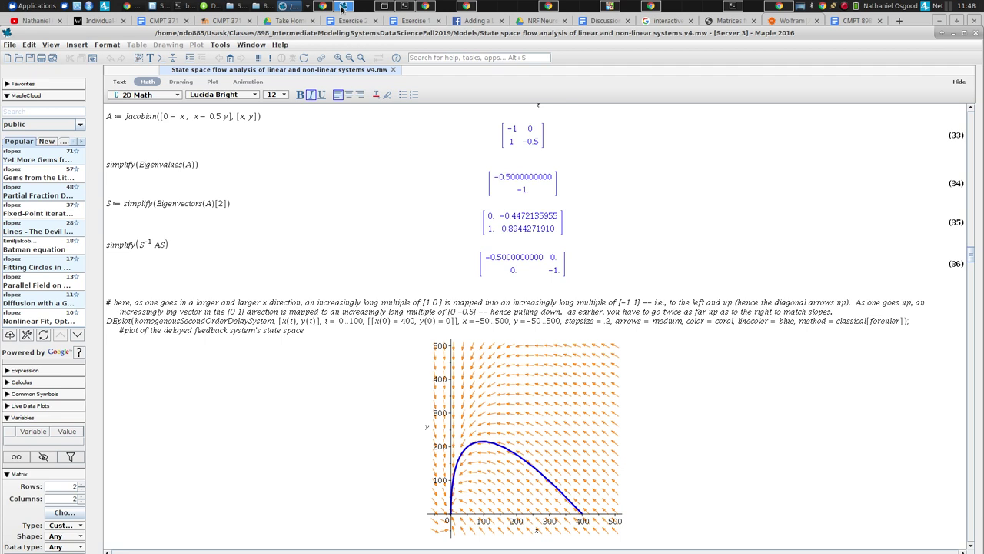
Scroll the worksheet to the delayed feedback system's Jacobian, eigen-results (47)–(52) and DEplot
{"action": "key", "text": "Page_Down"}
{"action": "key", "text": "Page_Down"}
{"action": "key", "text": "Page_Down"}
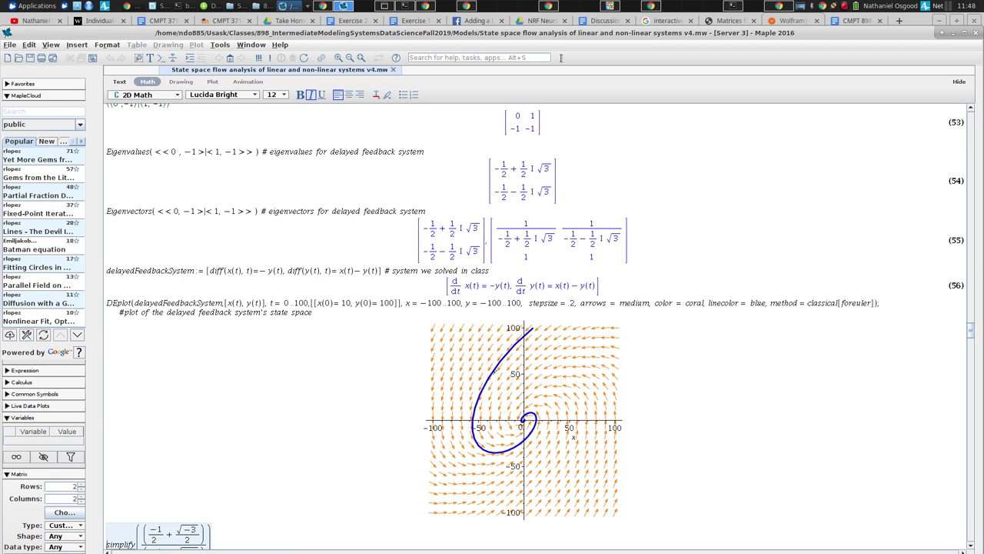
{"action": "key", "text": "alt+Tab"}
{"action": "key", "text": "alt+Tab"}
{"action": "scroll", "coordinate": [971, 330], "scroll_direction": "up", "scroll_amount": 5}
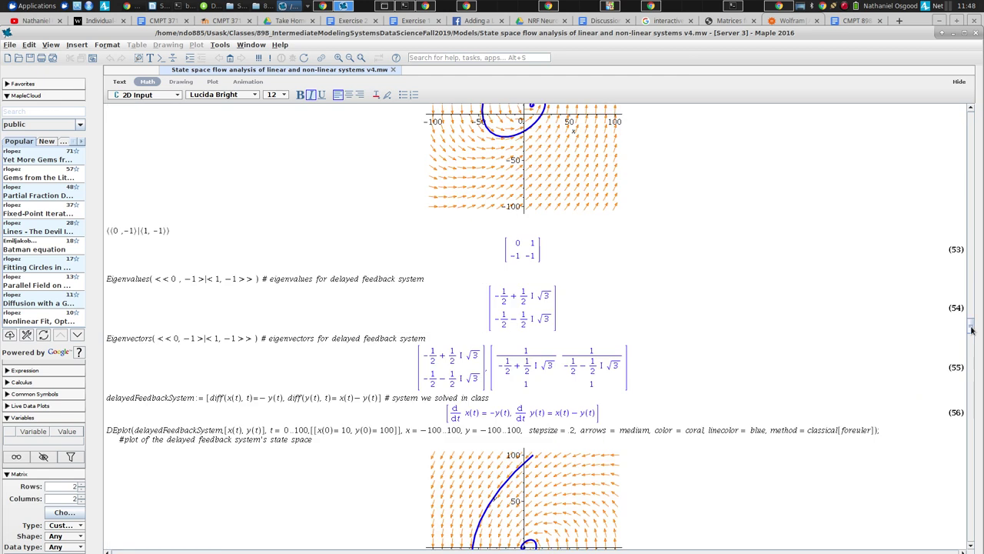
{"action": "scroll", "coordinate": [971, 329], "scroll_direction": "up", "scroll_amount": 6}
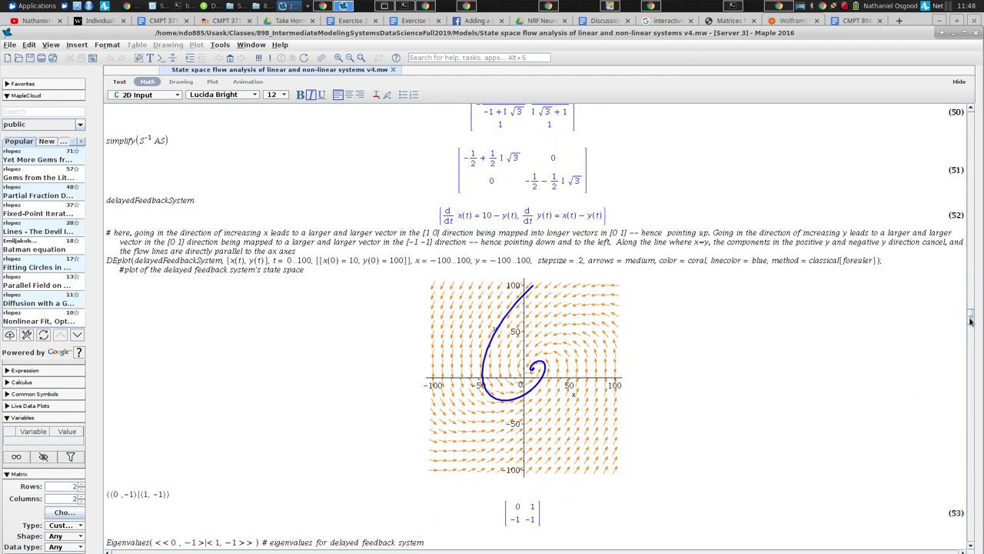
{"action": "scroll", "coordinate": [970, 321], "scroll_direction": "up", "scroll_amount": 4}
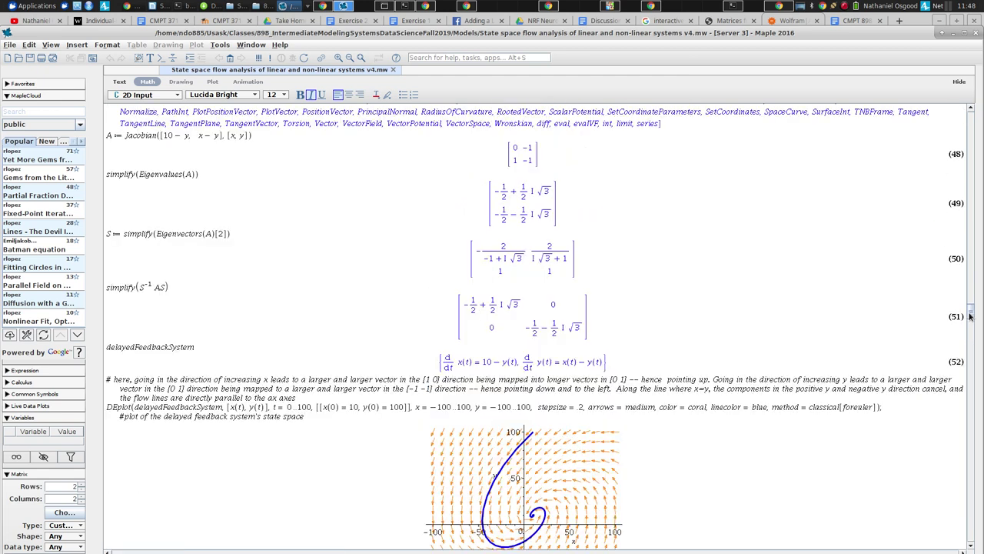
{"action": "scroll", "coordinate": [970, 315], "scroll_direction": "up", "scroll_amount": 3}
{"action": "left_click_drag", "start_coordinate": [970, 312], "coordinate": [970, 300]}
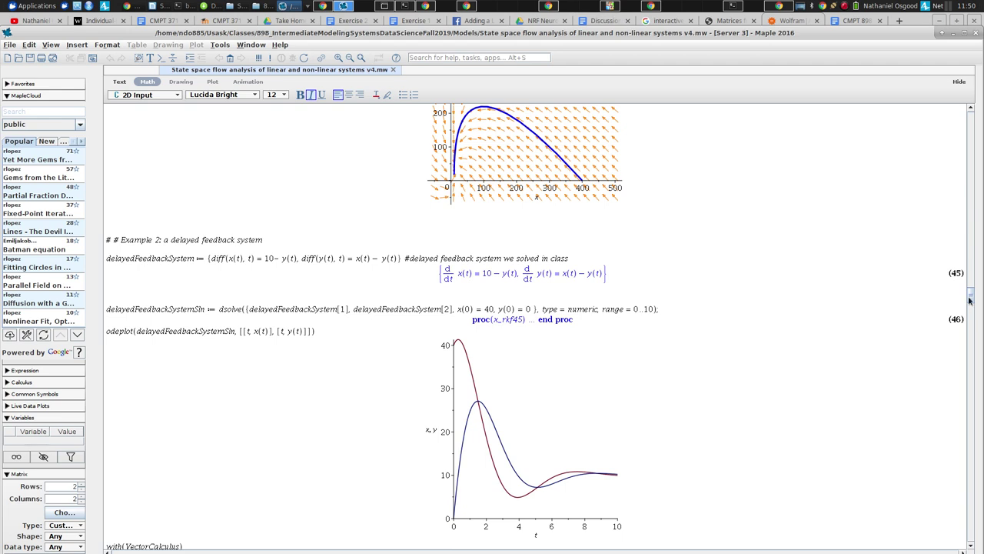
{"action": "left_click_drag", "start_coordinate": [969, 299], "coordinate": [972, 311]}
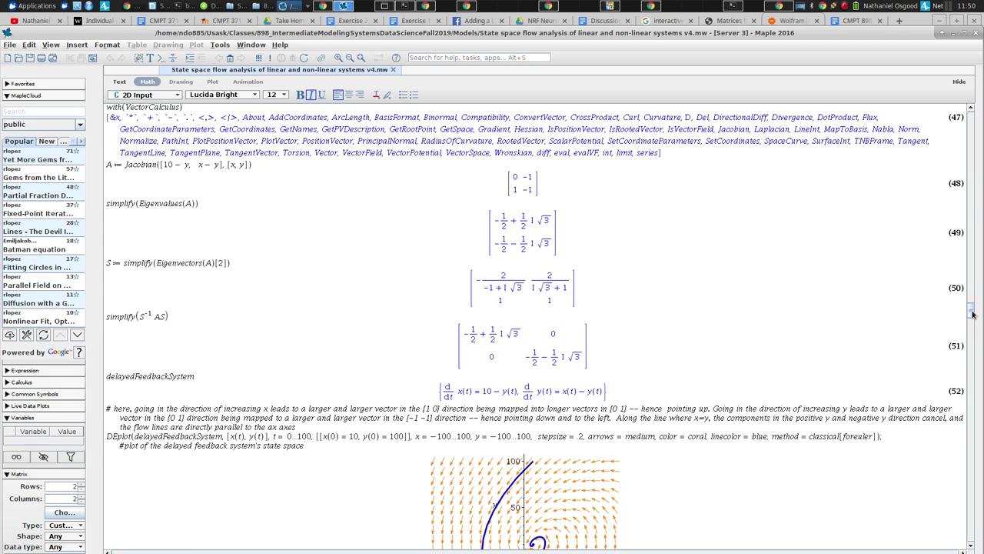
Bring the DEplot spiralling from (10, 100) into the origin into view, then leave Maple
{"action": "mouse_move", "coordinate": [972, 314]}
{"action": "left_mouse_down"}
{"action": "mouse_move", "coordinate": [972, 327]}
{"action": "mouse_move", "coordinate": [971, 316]}
{"action": "left_mouse_up"}
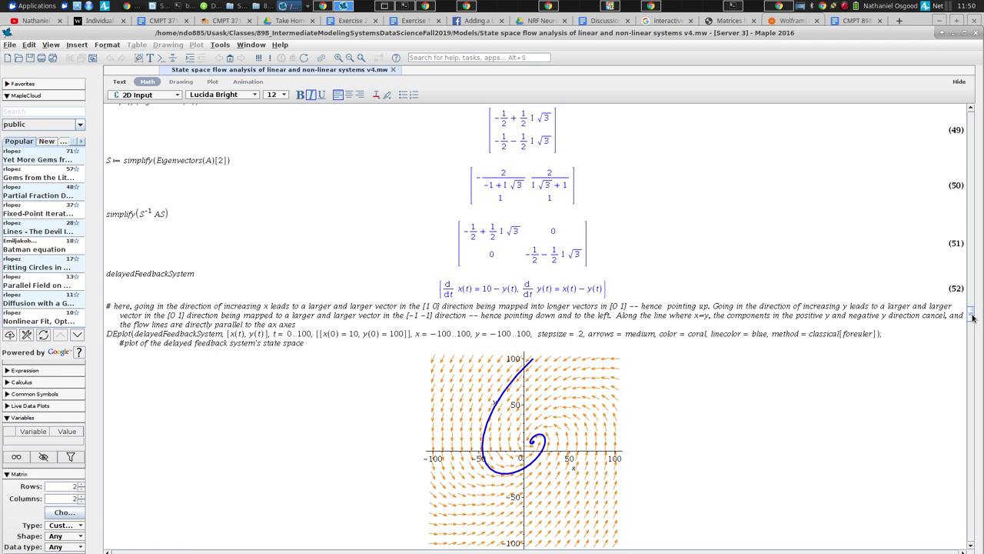
{"action": "left_click_drag", "start_coordinate": [971, 318], "coordinate": [971, 312]}
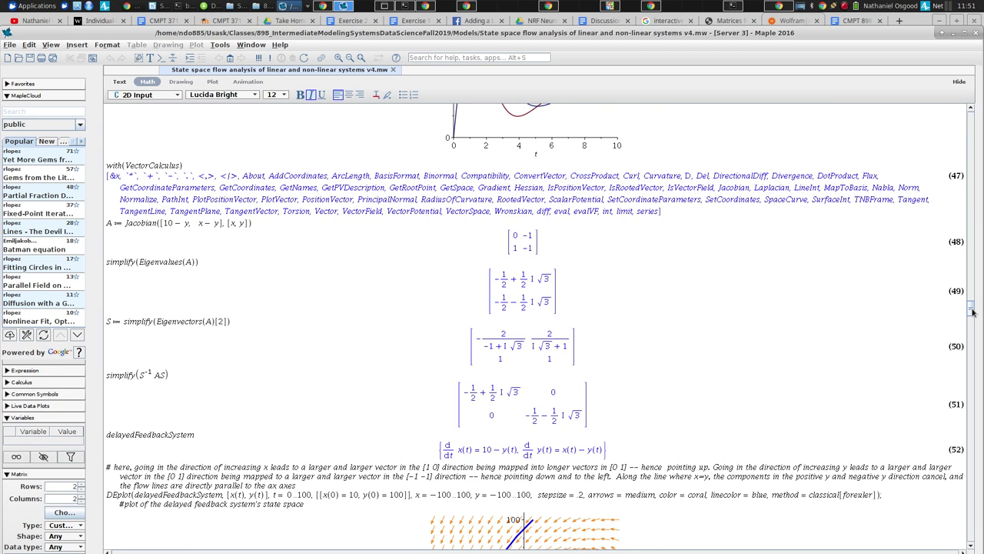
{"action": "left_click_drag", "start_coordinate": [972, 311], "coordinate": [972, 321]}
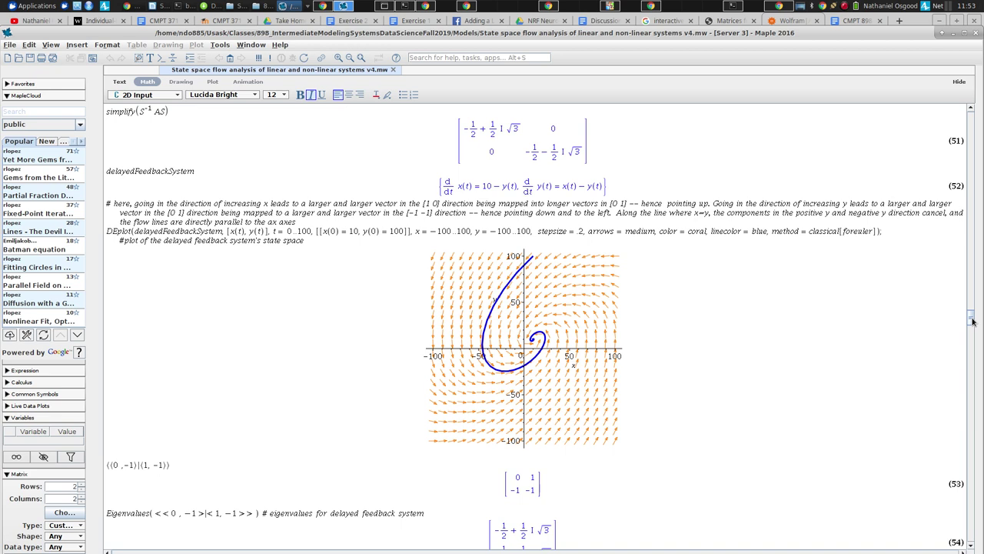
{"action": "key", "text": "alt+Tab"}
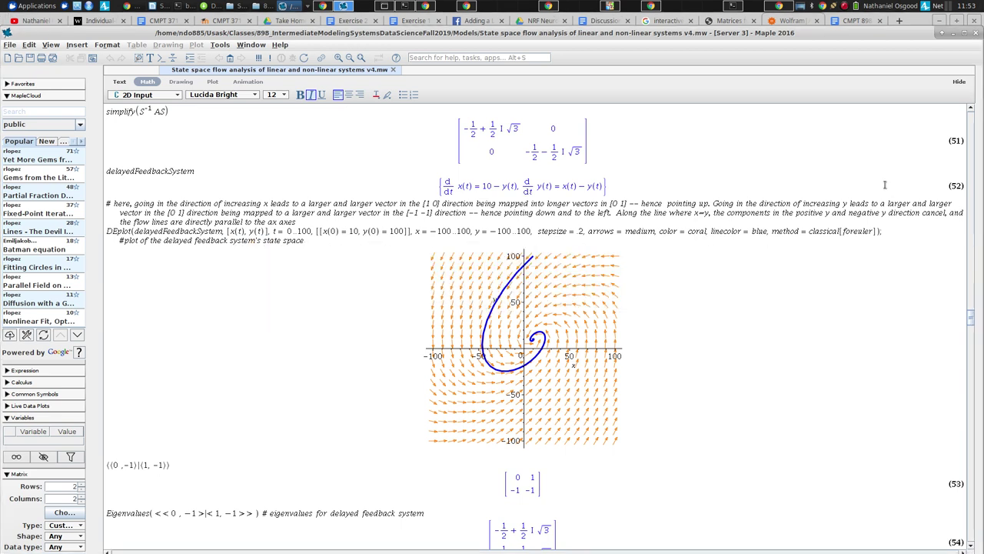
In the Windows VM, show the PowerPoint slide, then WolframAlpha's rotate 30° and vertical shear 45° results
{"action": "left_click", "coordinate": [611, 6]}
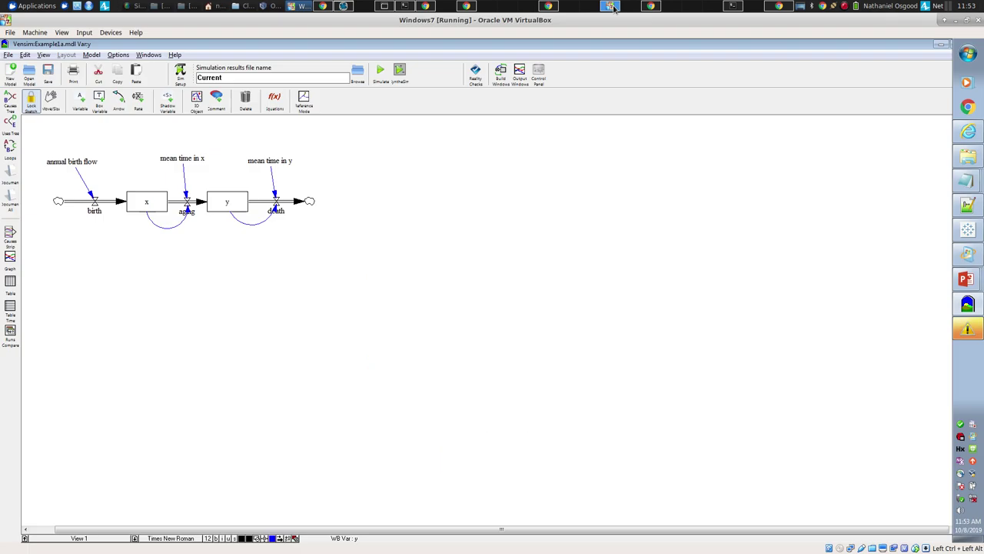
{"action": "key", "text": "alt+Tab"}
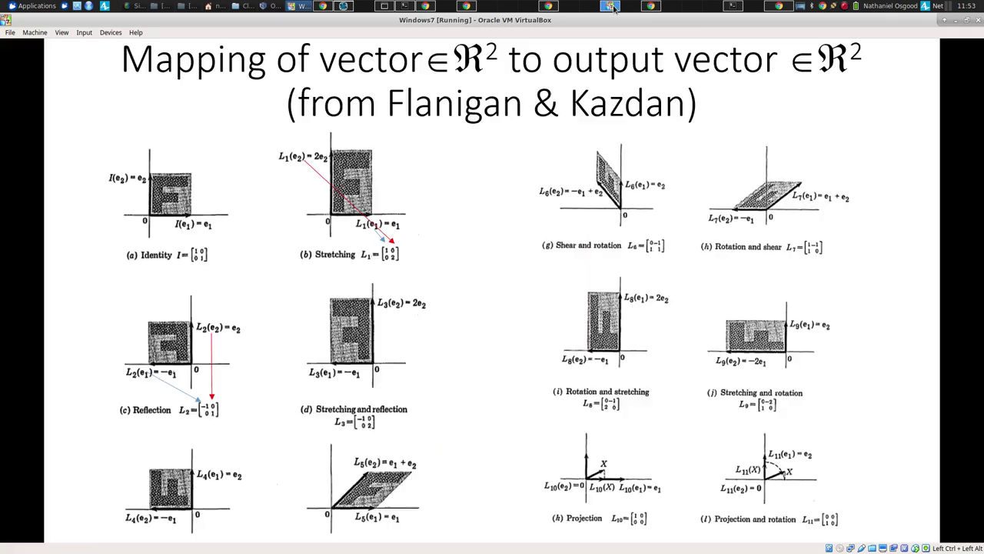
{"action": "key", "text": "alt+Tab"}
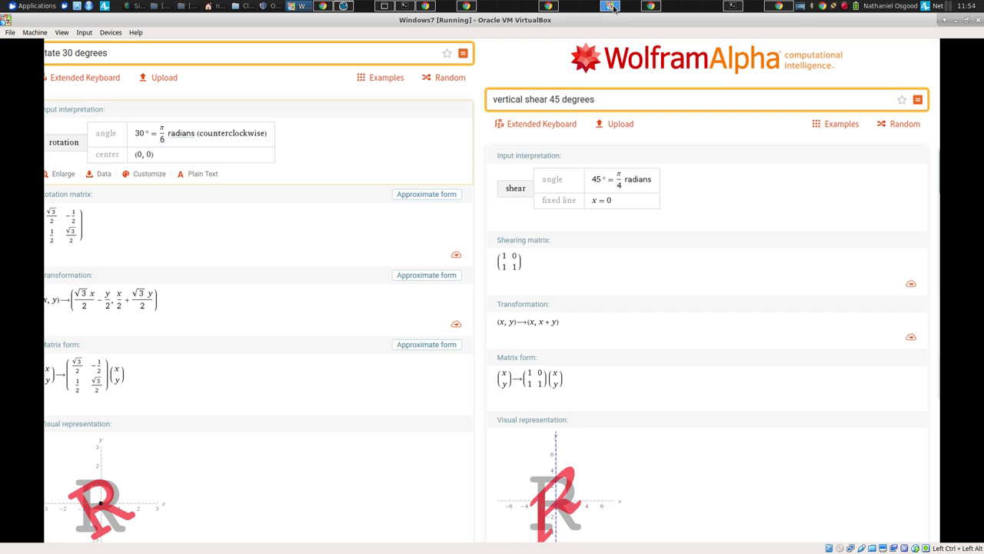
Show the Geometric Transformations examples page, then the 'Views on Multiplication of a Matrix by a Vector' slide
{"action": "left_click", "coordinate": [613, 8]}
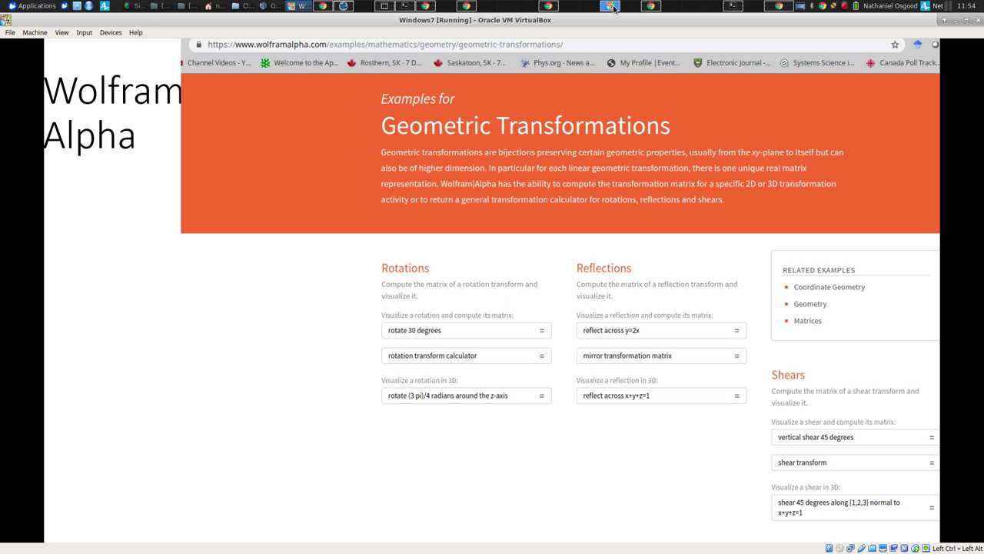
{"action": "left_click", "coordinate": [613, 7]}
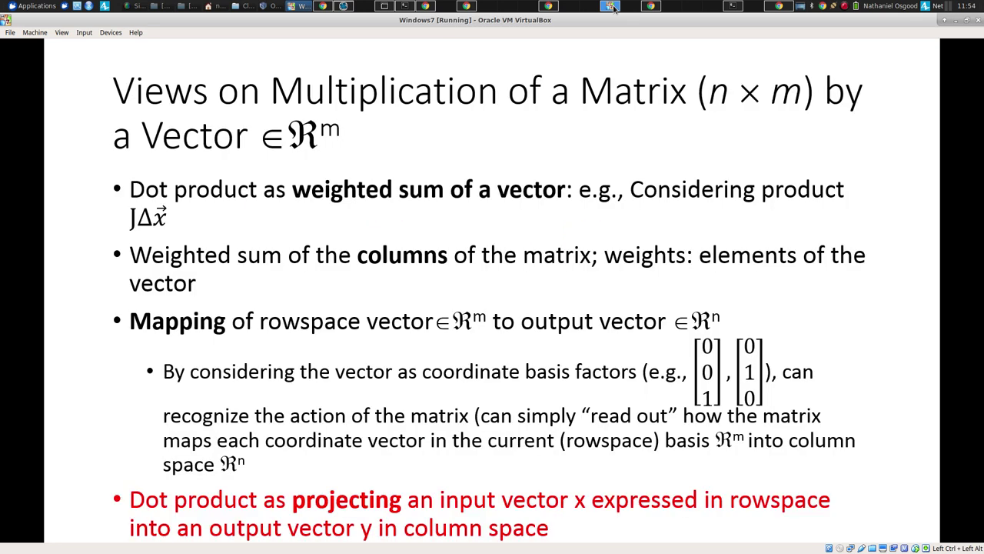
Return to WolframAlpha's rotation, reflection and shear examples from the matrix multiplication slide
{"action": "key", "text": "alt+Tab"}
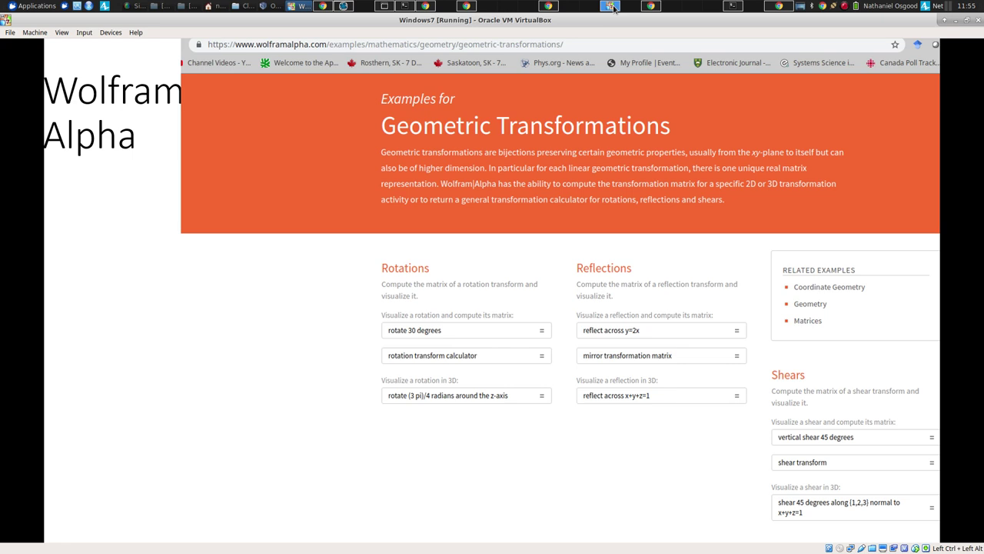
{"action": "left_click", "coordinate": [843, 8]}
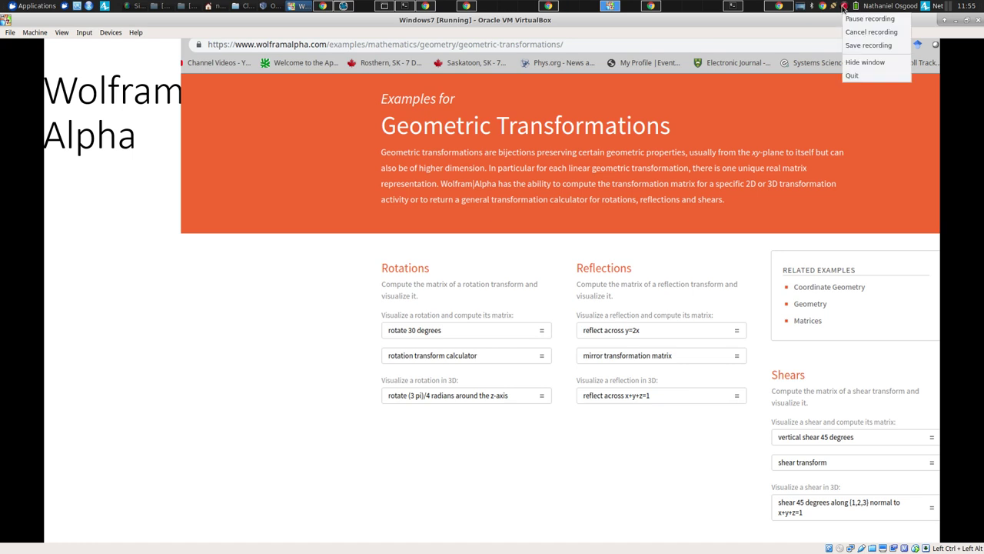